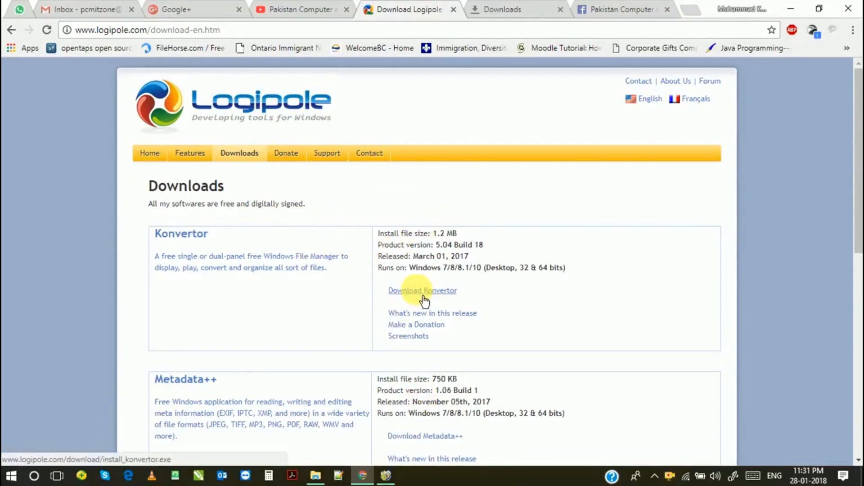
# - Check the Windows versions supported by Konvertor, open the save dialog for its installer and cancel the download
pyautogui.moveTo(416, 276); pyautogui.dragTo(460, 275)
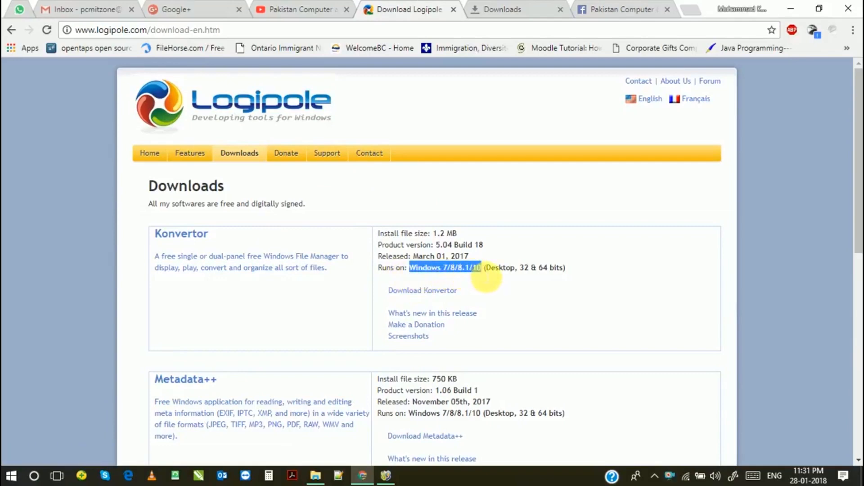
pyautogui.click(504, 299)
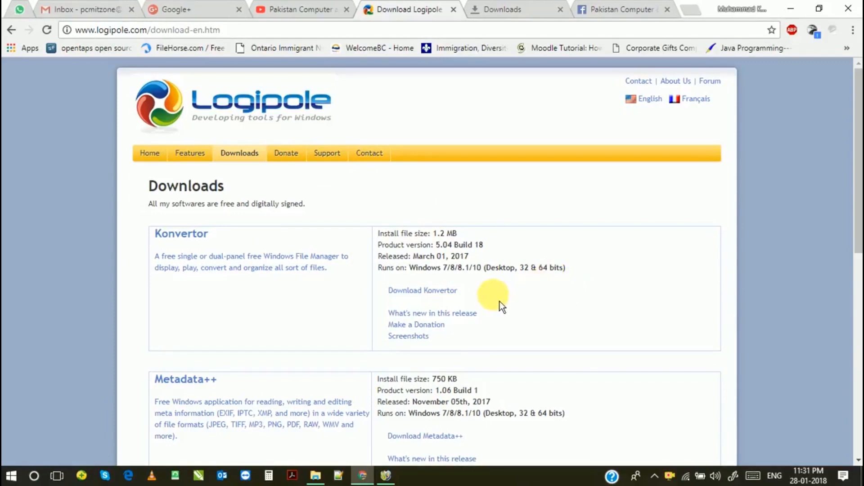
pyautogui.click(415, 291)
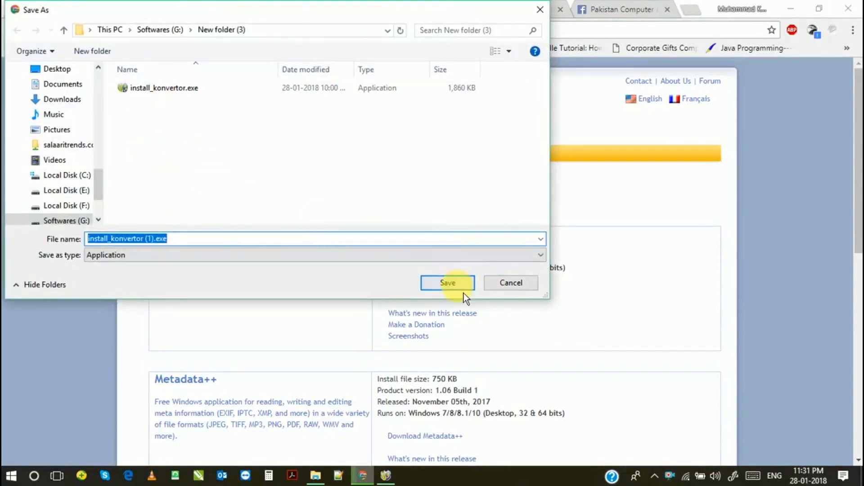
pyautogui.click(492, 291)
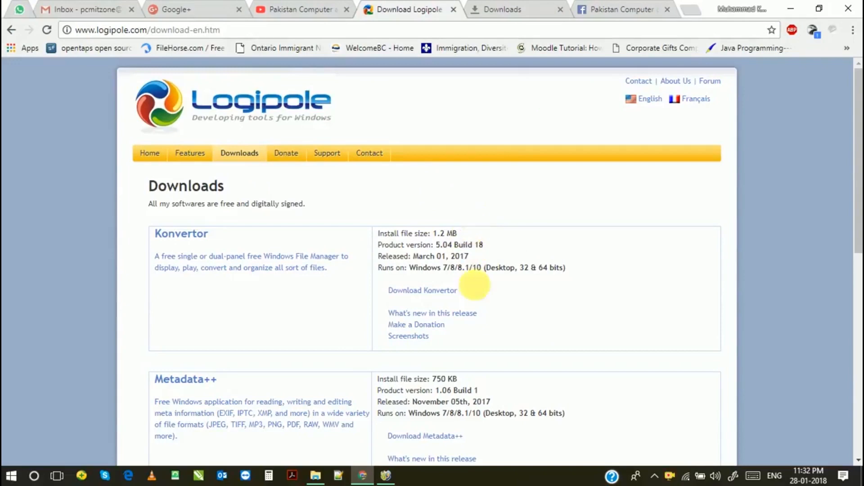
# - View the PCMIT Zone Main Page folder in File Explorer and switch to Konvertor
pyautogui.click(315, 476)
pyautogui.click(314, 476)
pyautogui.rightClick(315, 476)
pyautogui.click(314, 476)
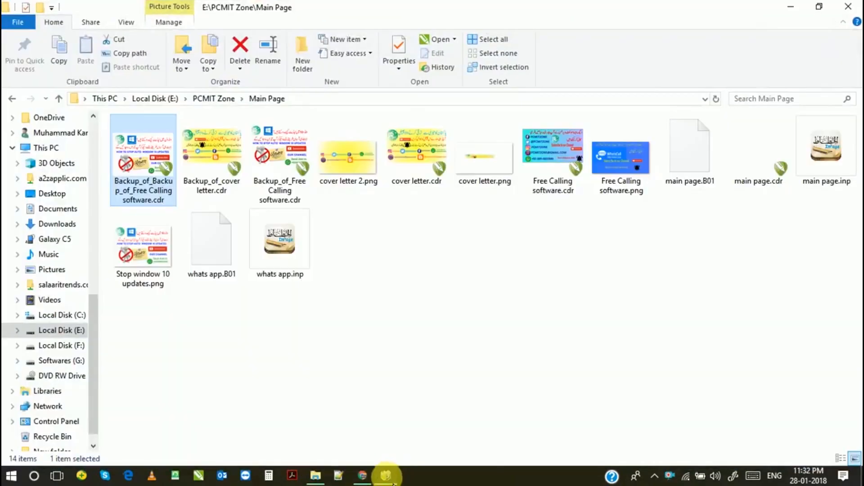
pyautogui.click(317, 476)
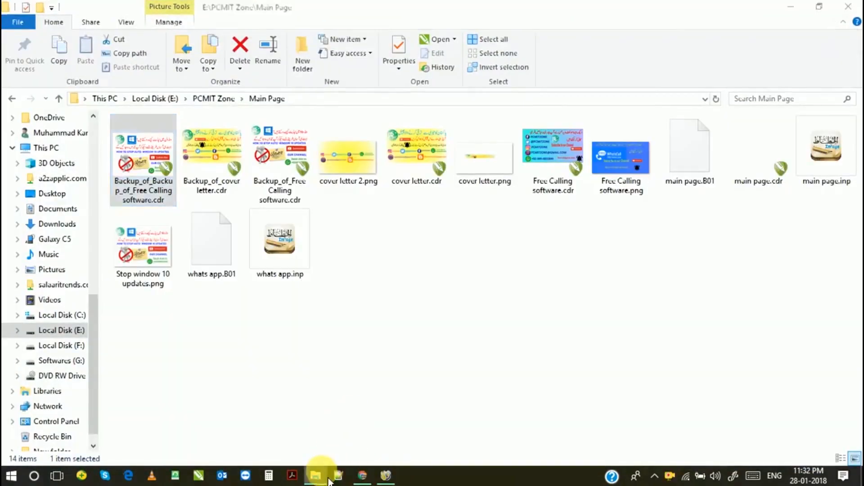
pyautogui.click(386, 476)
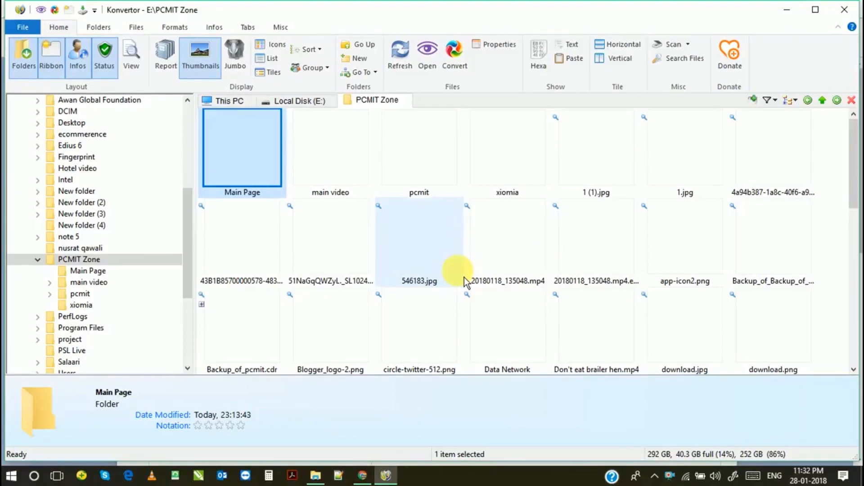
# - Browse the contents of Desktop and This PC in the folder tree
pyautogui.moveTo(188, 200); pyautogui.dragTo(63, 134)
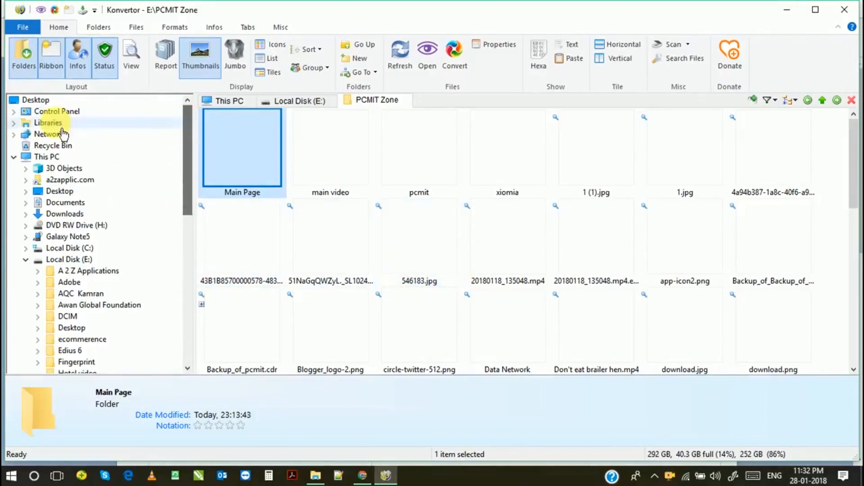
pyautogui.click(40, 100)
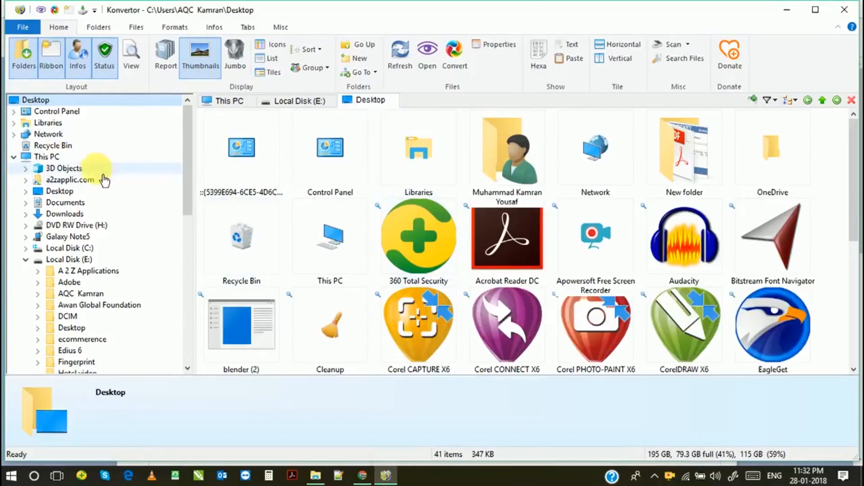
pyautogui.click(101, 157)
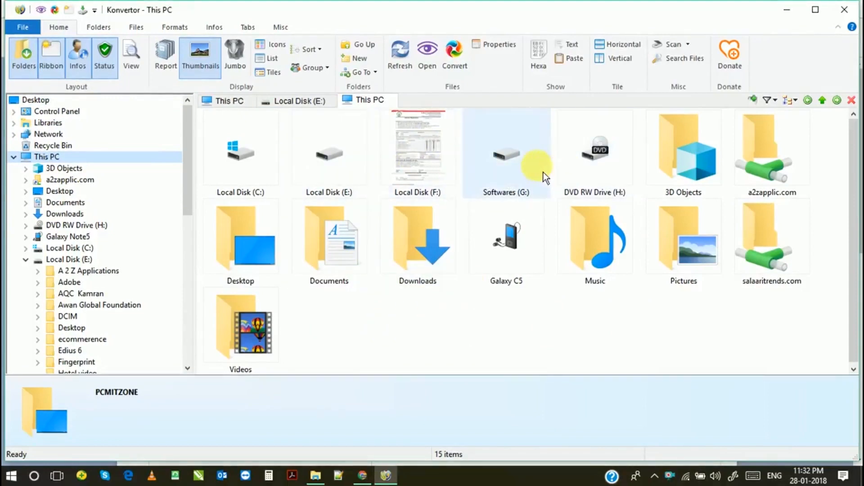
# - Open the PCMIT Zone folder on Local Disk (E:) and look through its file thumbnails
pyautogui.moveTo(185, 184); pyautogui.dragTo(179, 272)
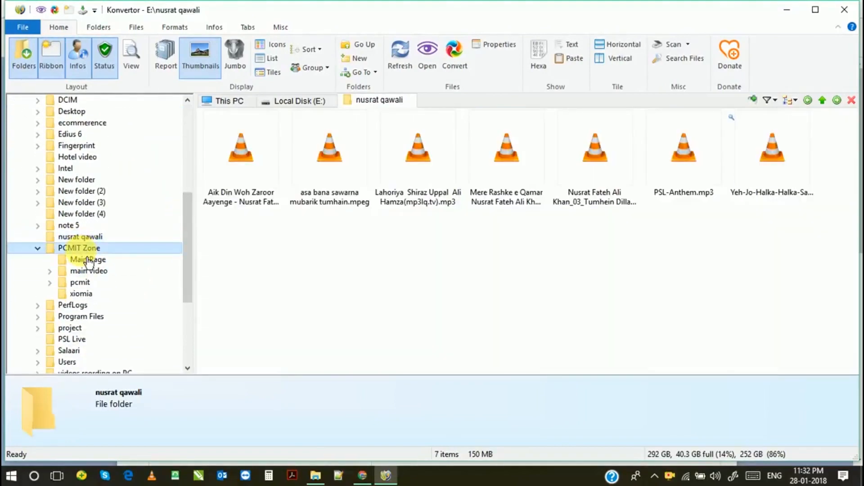
pyautogui.click(81, 248)
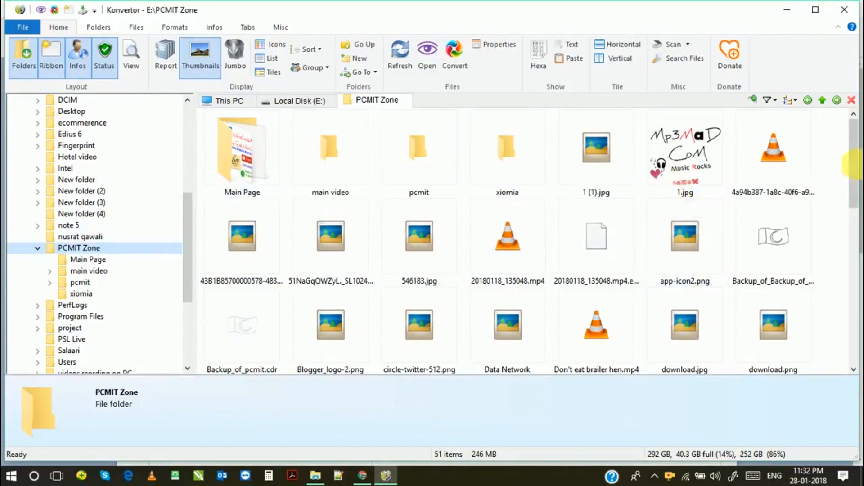
pyautogui.scroll(-1, 858, 183)
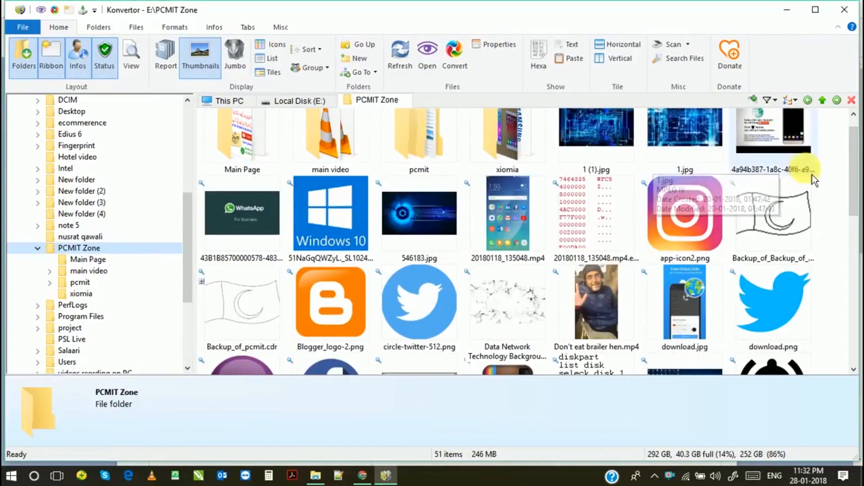
pyautogui.moveTo(854, 180); pyautogui.dragTo(844, 324)
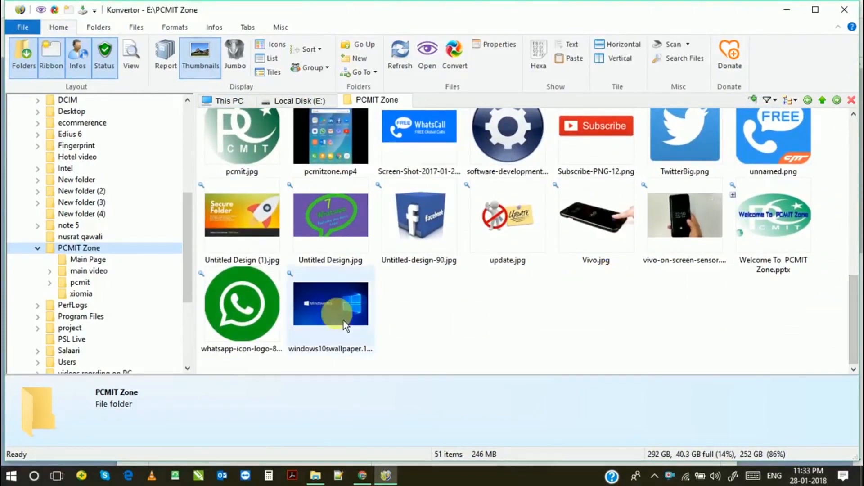
# - Preview the WhatsApp logo image's details and open windows10swallpaper.1493733856.jpg in the image viewer
pyautogui.click(269, 305)
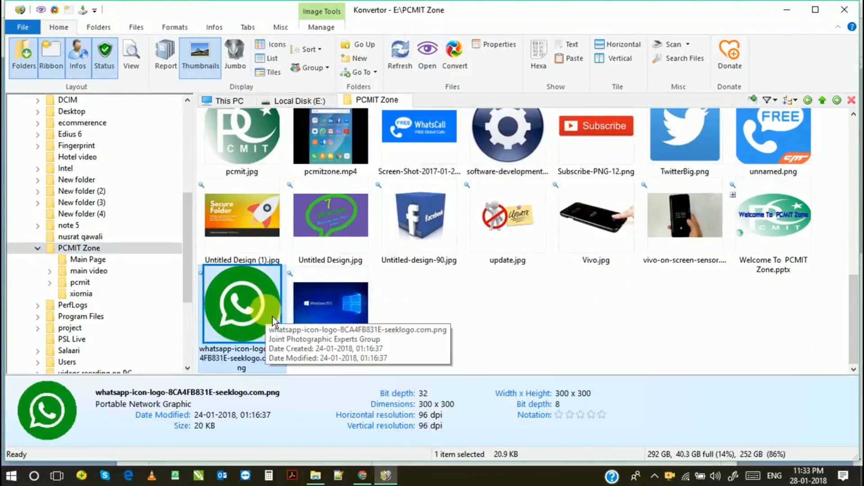
pyautogui.click(335, 312)
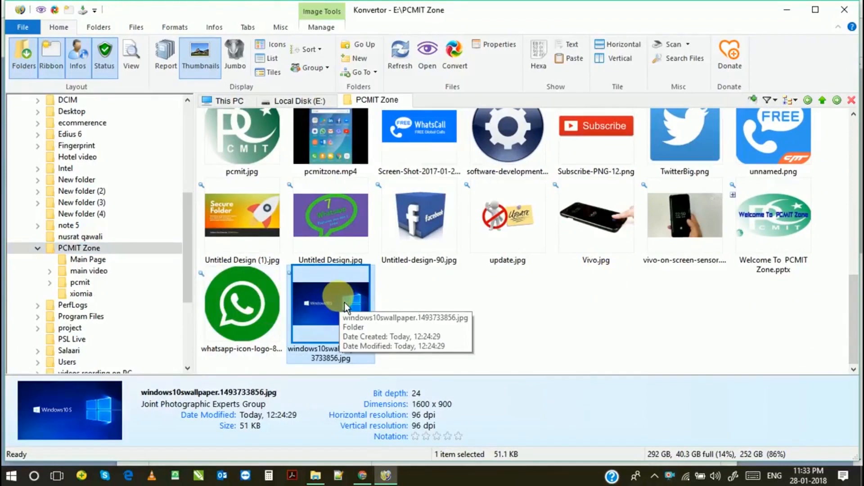
pyautogui.doubleClick(346, 304)
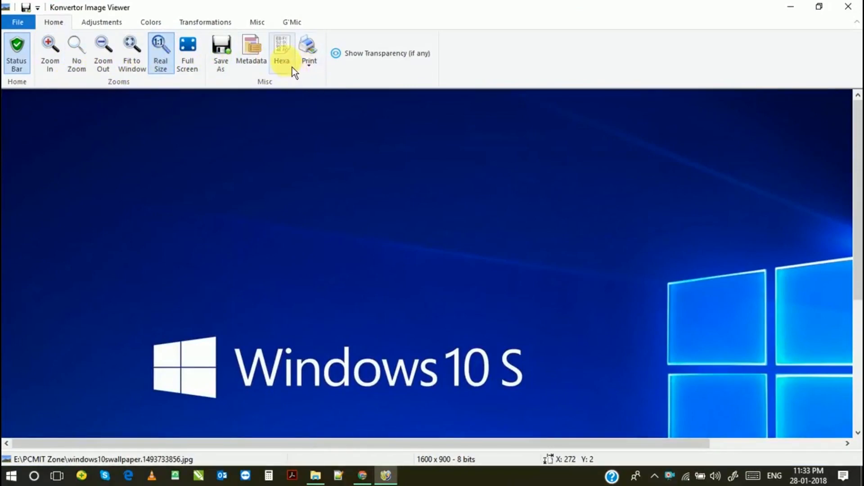
# - Examine the image viewer's adjustment, color, transformation, miscellaneous and G'Mic tools, and close the viewer
pyautogui.click(101, 23)
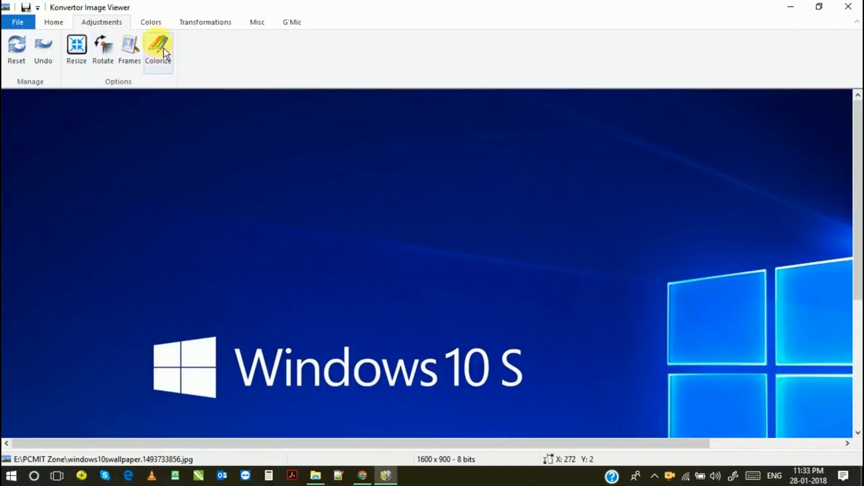
pyautogui.click(151, 22)
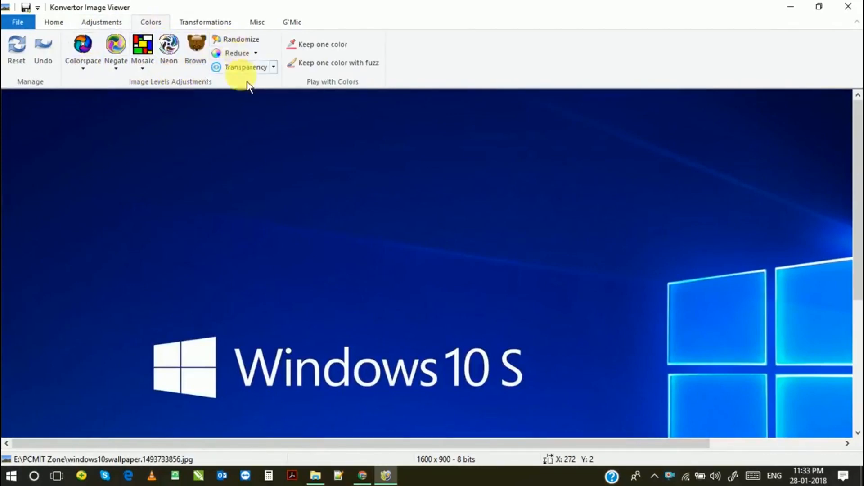
pyautogui.click(217, 25)
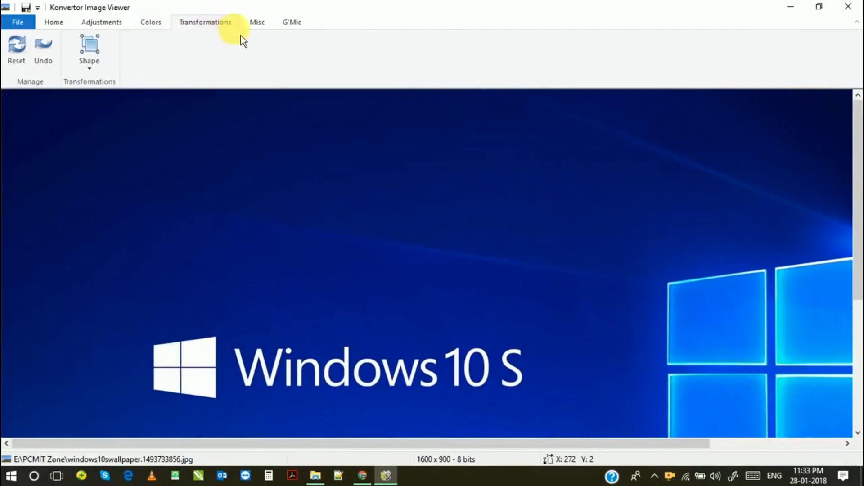
pyautogui.click(254, 23)
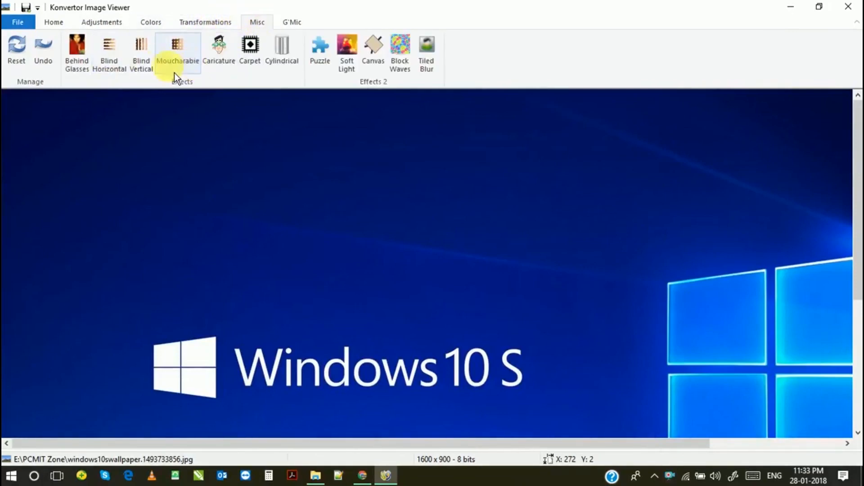
pyautogui.click(288, 27)
pyautogui.click(56, 21)
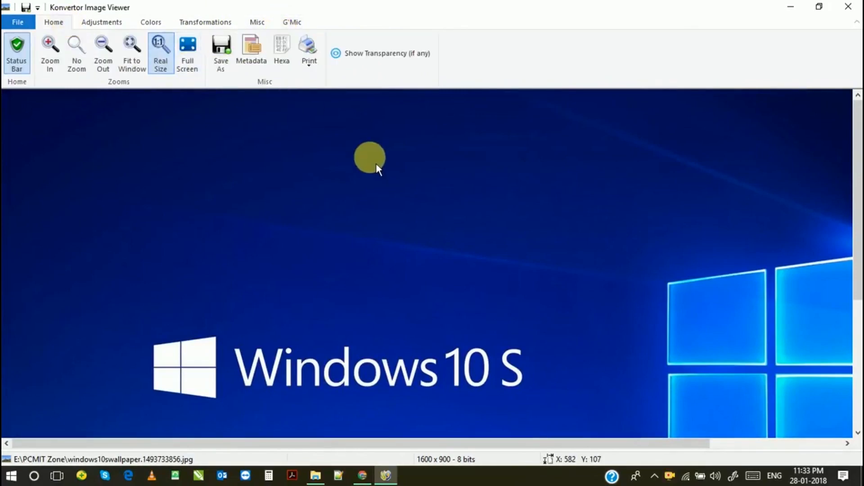
pyautogui.click(848, 6)
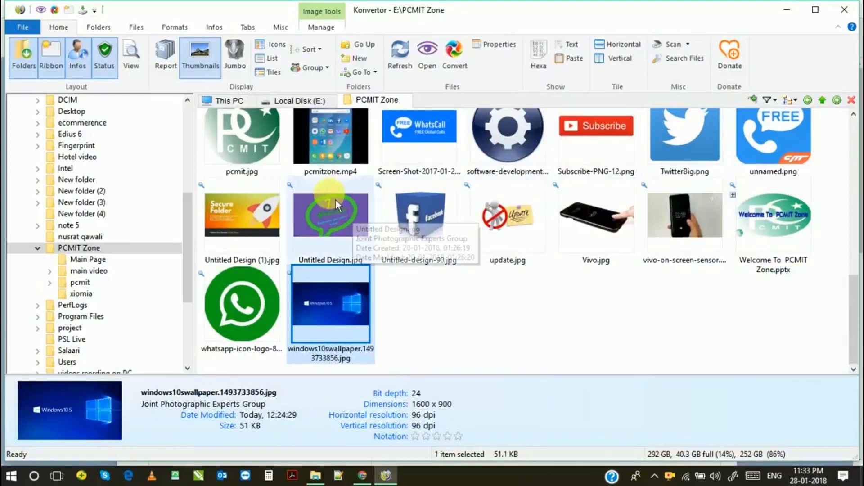
# - Find Main.mp4 in the PCMIT Zone folder and play it in the built-in video player
pyautogui.scroll(3, 492, 223)
pyautogui.scroll(-3, 493, 223)
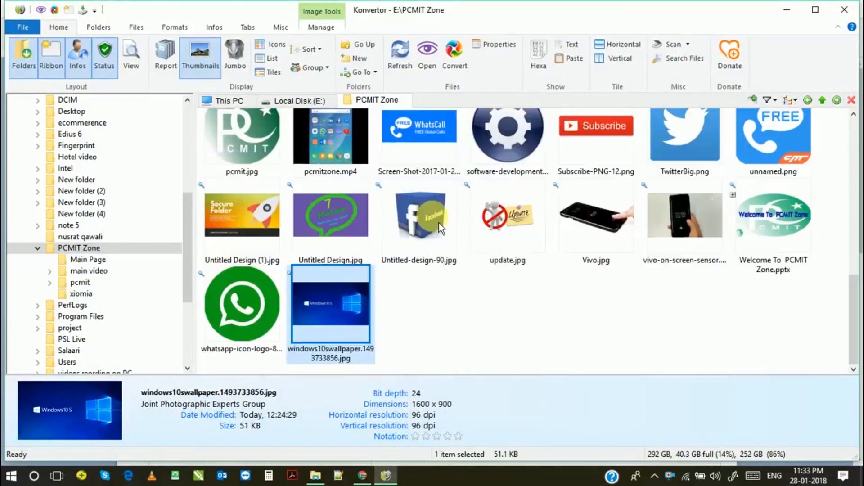
pyautogui.click(341, 153)
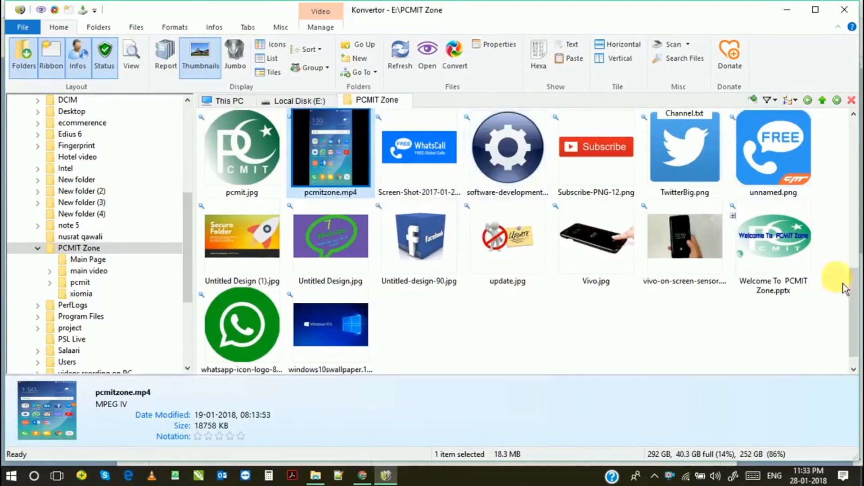
pyautogui.moveTo(849, 308); pyautogui.dragTo(858, 277)
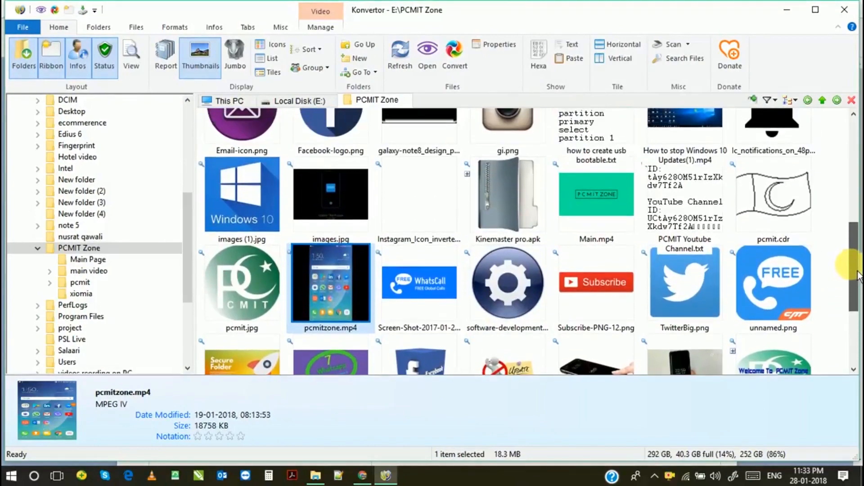
pyautogui.click(614, 210)
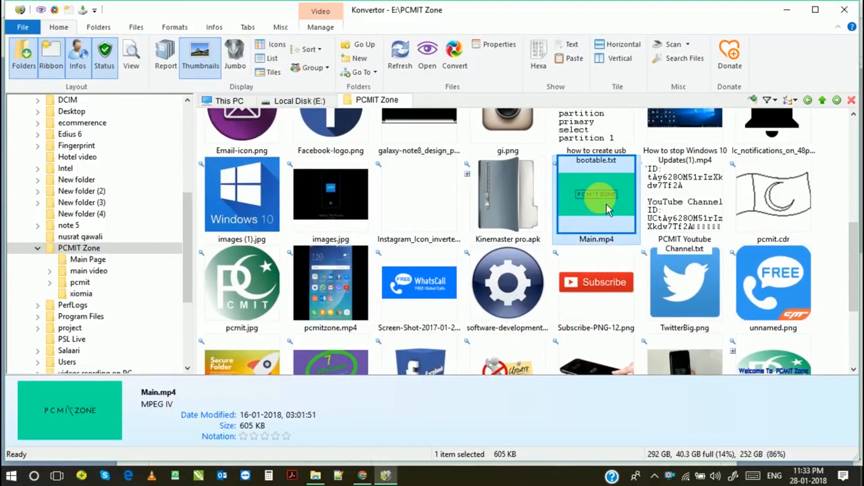
pyautogui.doubleClick(606, 204)
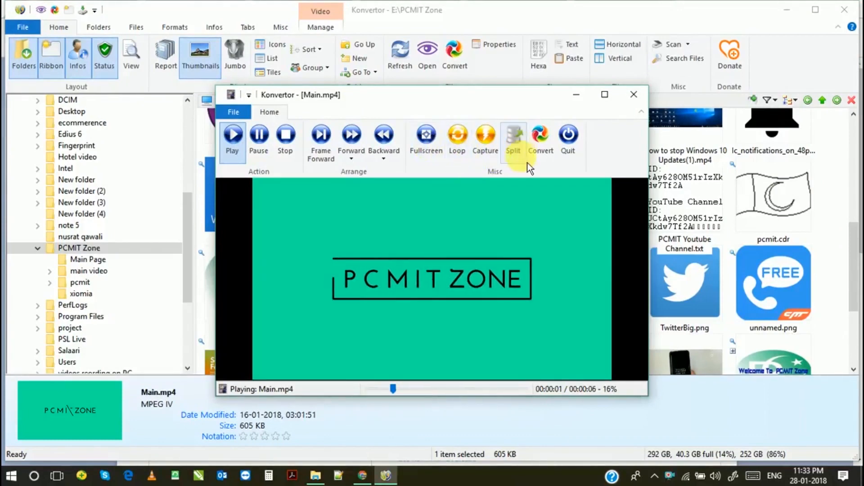
# - Open the conversion settings for Main.mp4 and examine the available target video formats
pyautogui.click(541, 140)
pyautogui.click(332, 233)
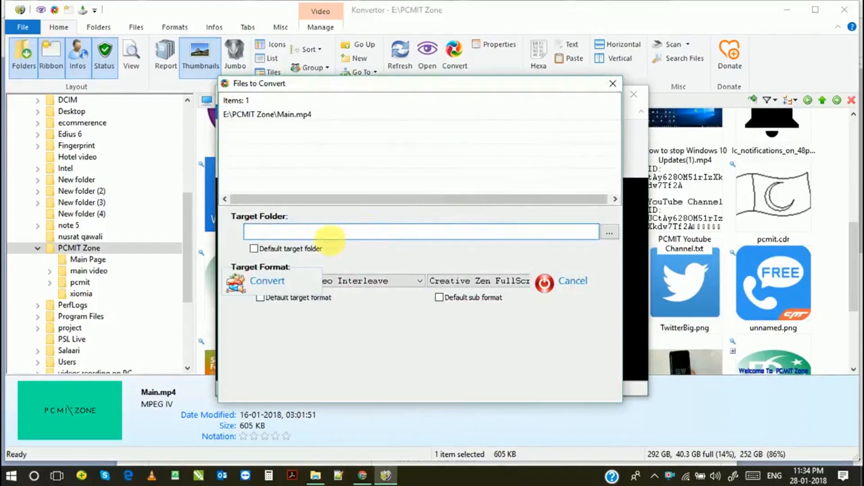
pyautogui.click(299, 253)
pyautogui.click(299, 251)
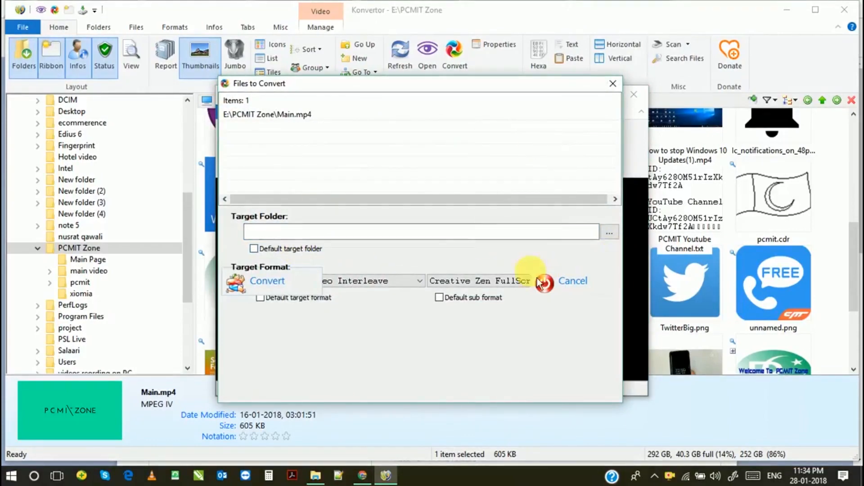
pyautogui.click(373, 287)
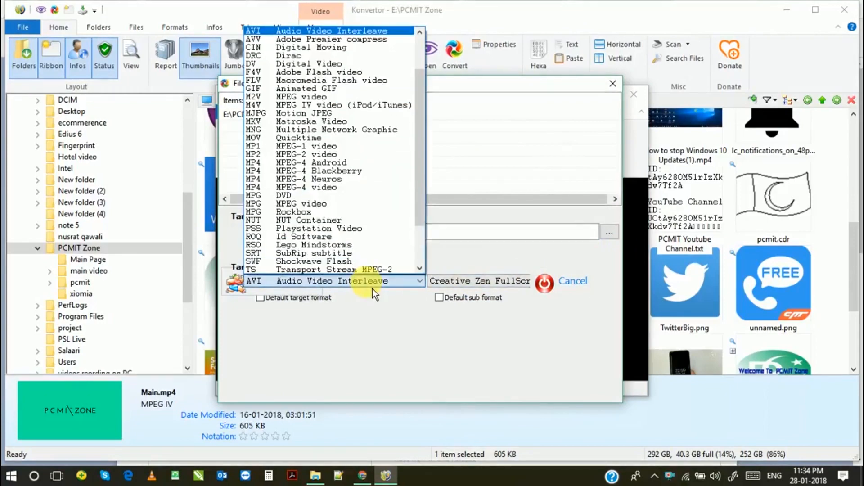
pyautogui.scroll(-3, 353, 166)
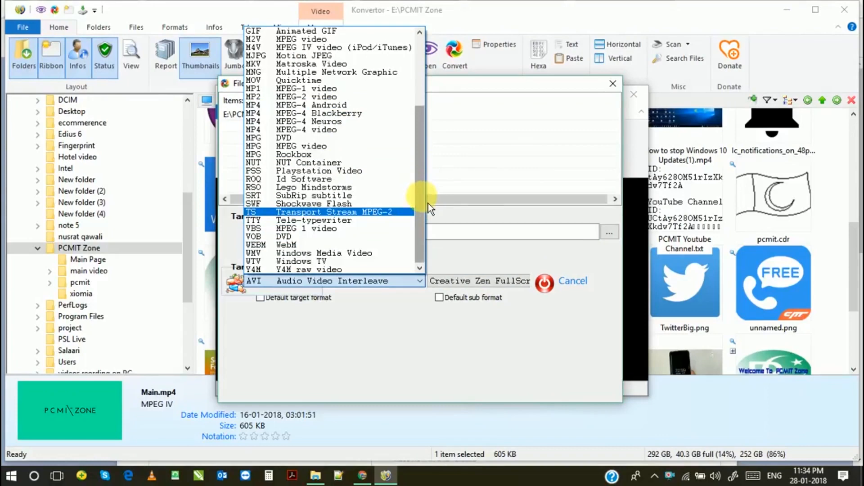
pyautogui.scroll(4, 450, 194)
pyautogui.scroll(-2, 504, 270)
pyautogui.click(520, 318)
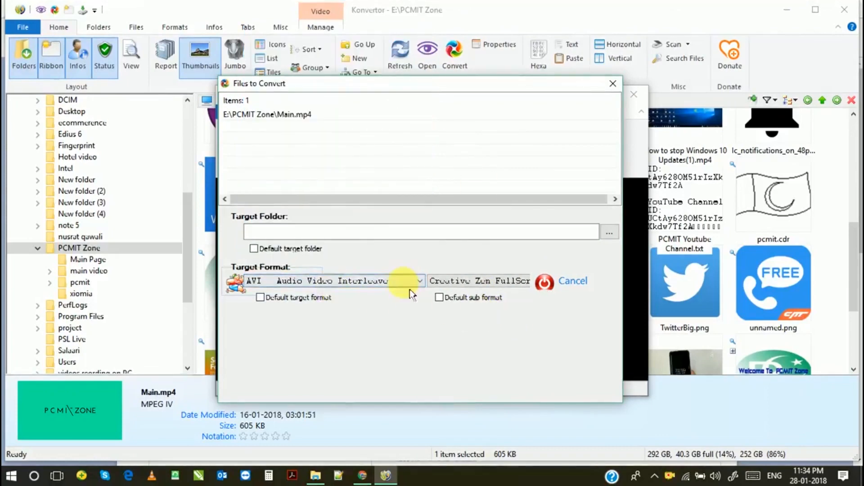
# - Check the sub-format setting for the AVI target and close the conversion dialog without converting
pyautogui.click(568, 285)
pyautogui.click(568, 285)
pyautogui.click(569, 285)
pyautogui.click(585, 288)
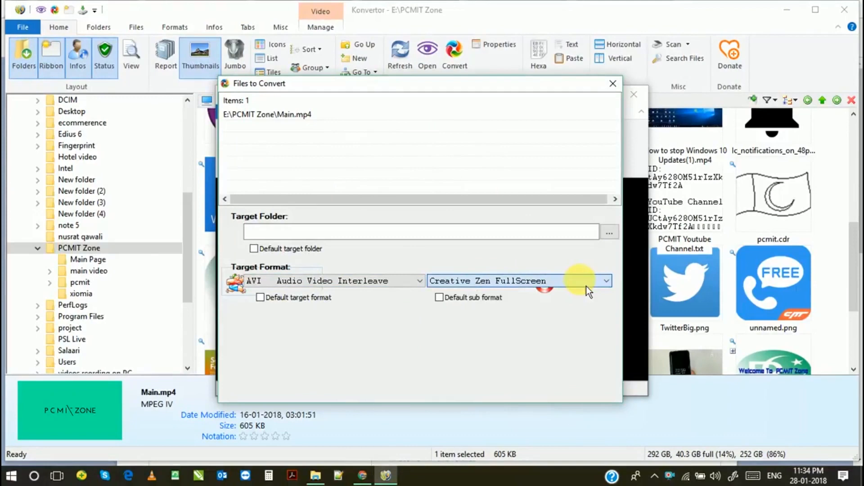
pyautogui.click(613, 85)
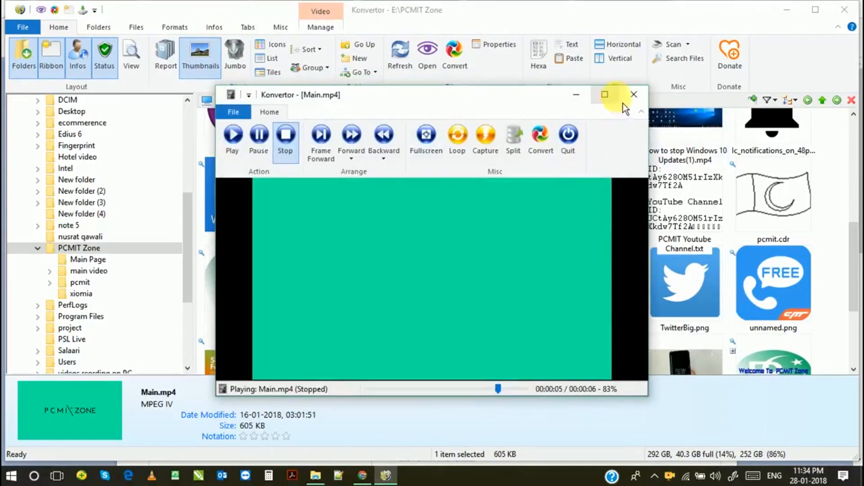
# - Close the video player and examine the available folder, file, format, info, tab, miscellaneous and video management options
pyautogui.click(634, 95)
pyautogui.scroll(3, 376, 193)
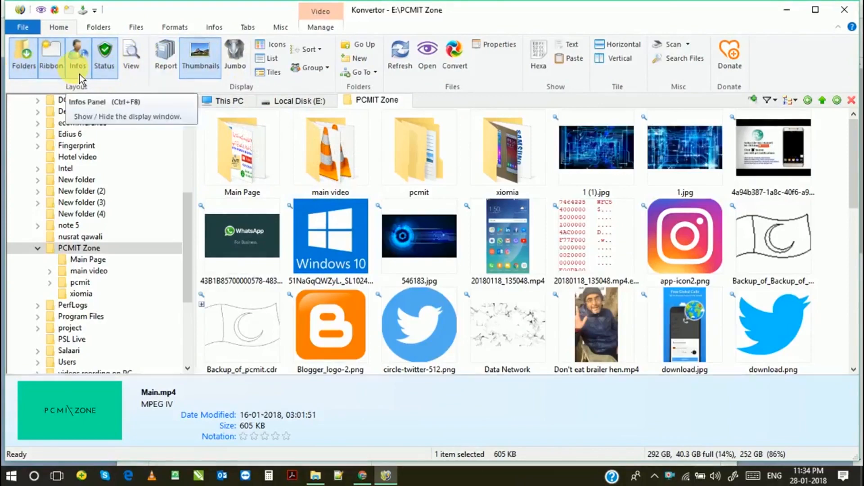
pyautogui.click(98, 27)
pyautogui.click(136, 28)
pyautogui.click(175, 28)
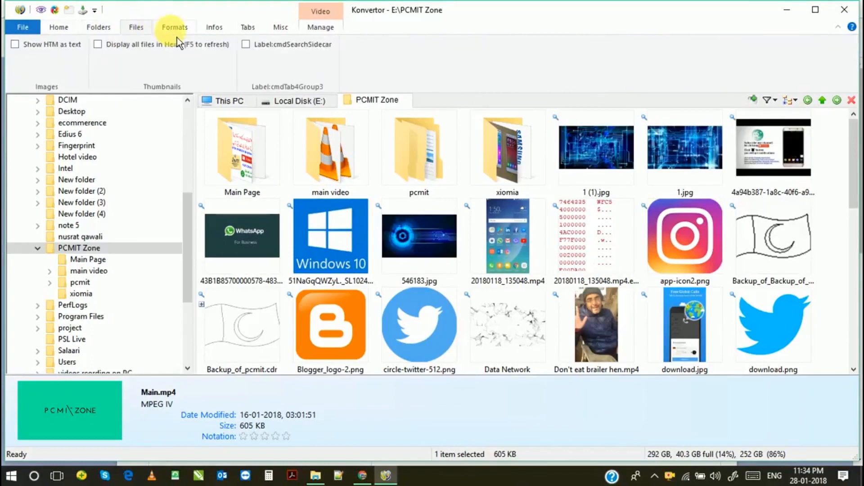
pyautogui.click(222, 28)
pyautogui.click(247, 28)
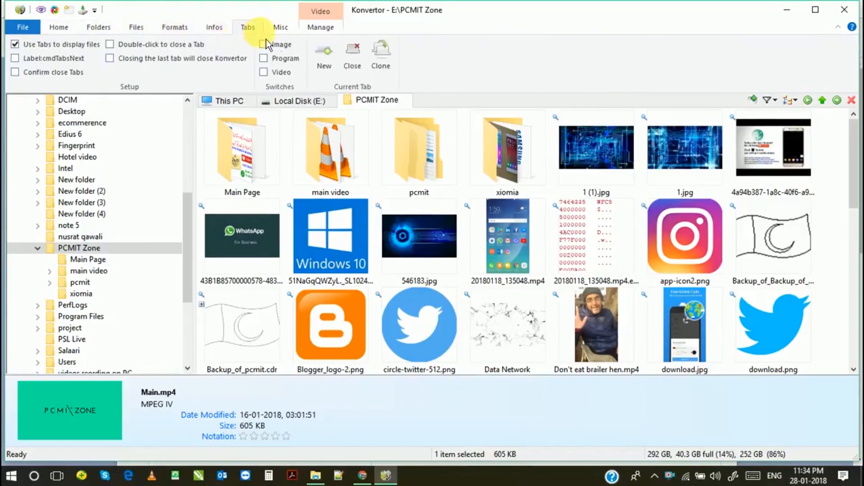
pyautogui.click(281, 28)
pyautogui.click(321, 27)
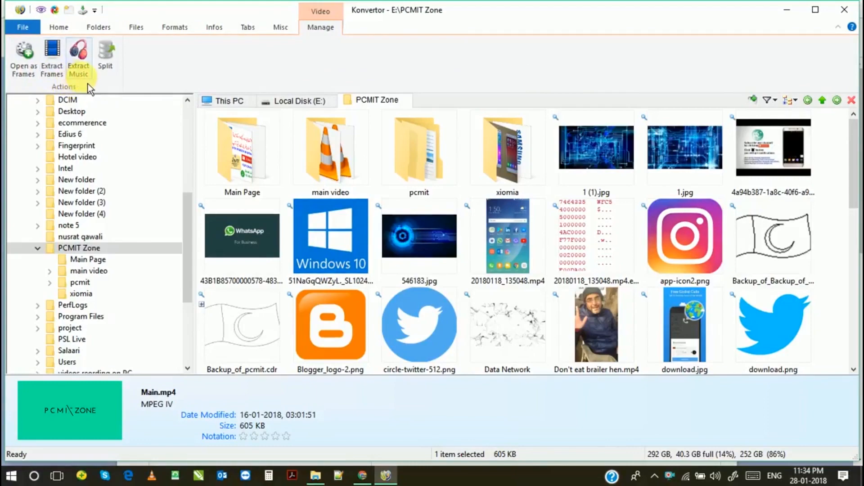
pyautogui.scroll(-5, 363, 262)
pyautogui.scroll(5, 363, 260)
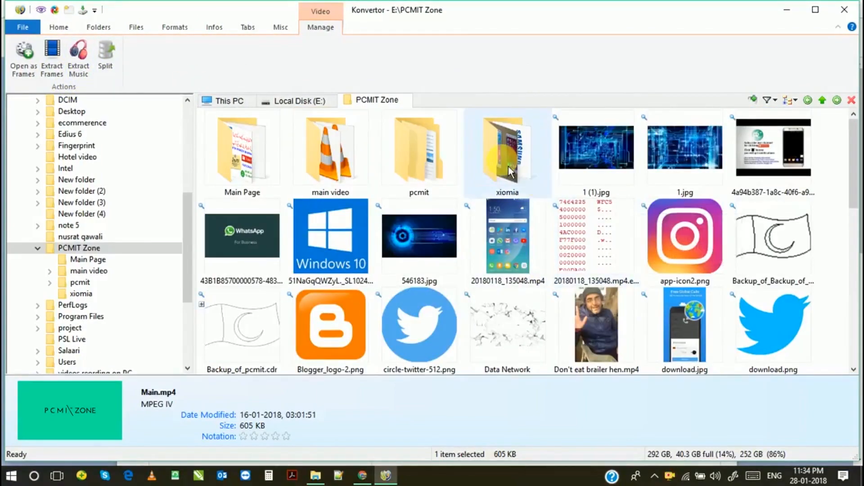
# - Browse into the Project folder inside pcmit, and select the parent PCMIT Zone folder
pyautogui.doubleClick(434, 151)
pyautogui.doubleClick(268, 172)
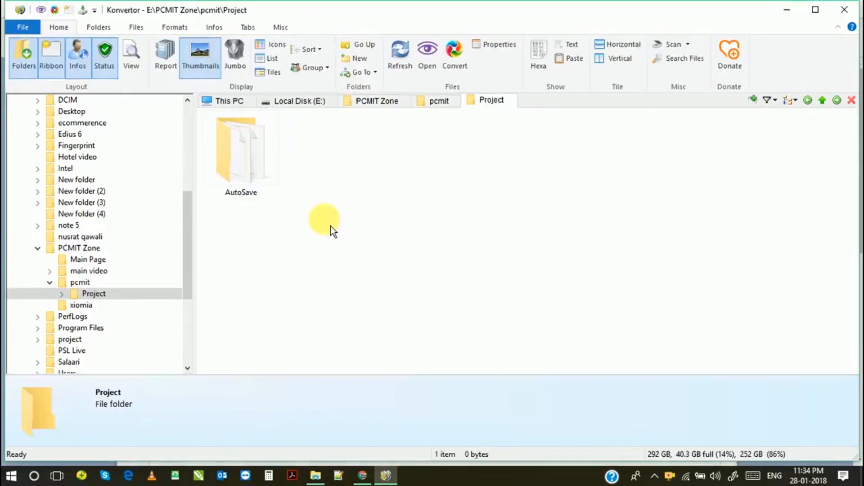
pyautogui.click(77, 247)
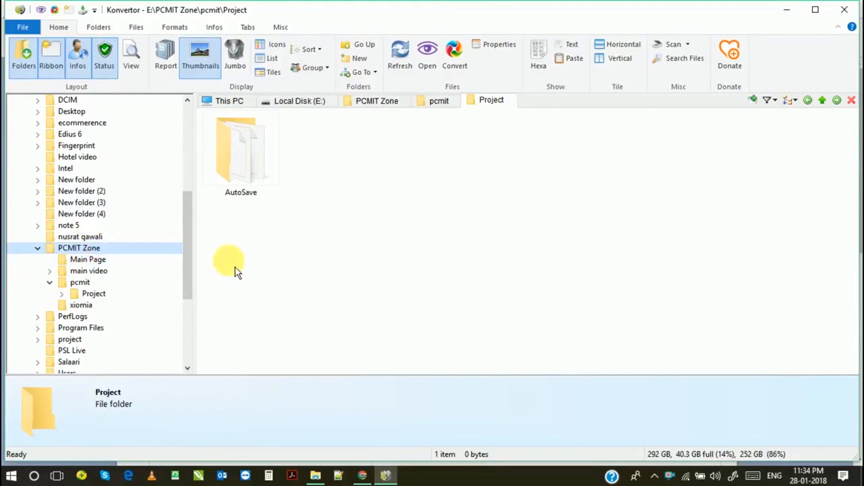
# - Close Konvertor and the web browser to return to the desktop
pyautogui.click(842, 8)
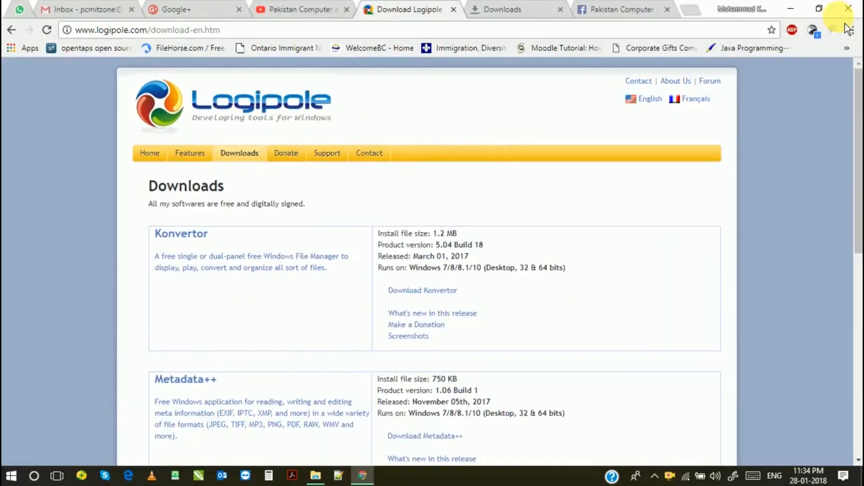
pyautogui.click(844, 13)
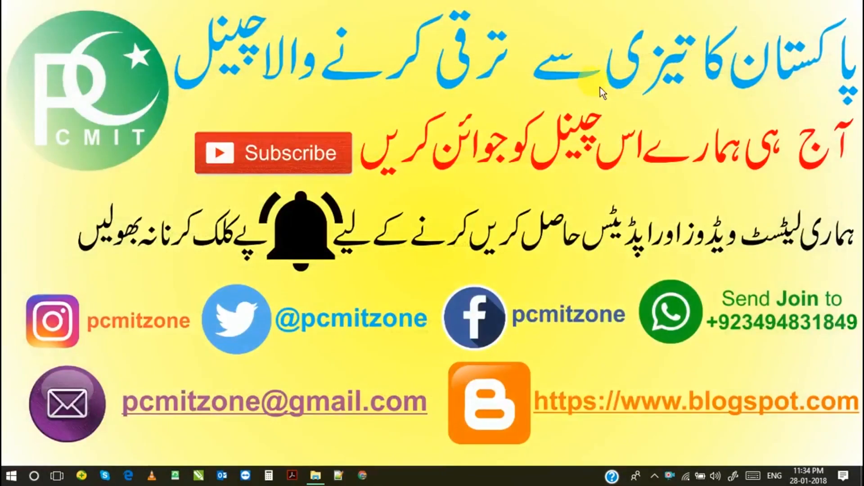
pyautogui.rightClick(600, 88)
pyautogui.click(626, 126)
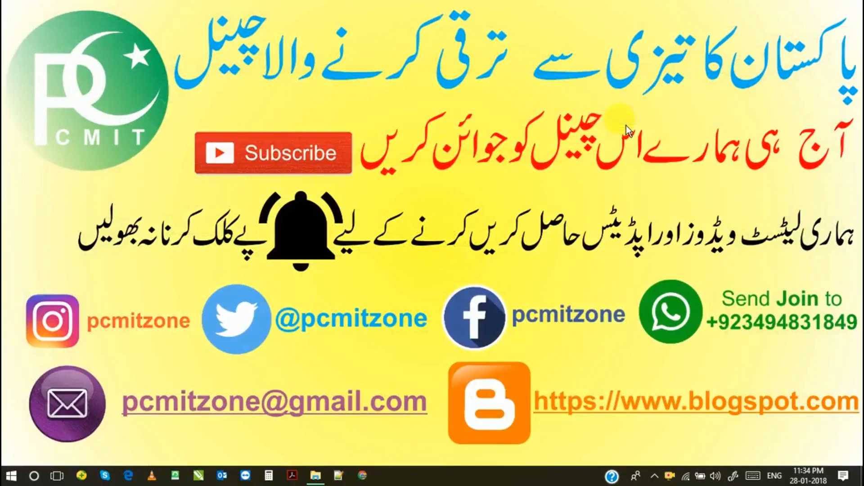